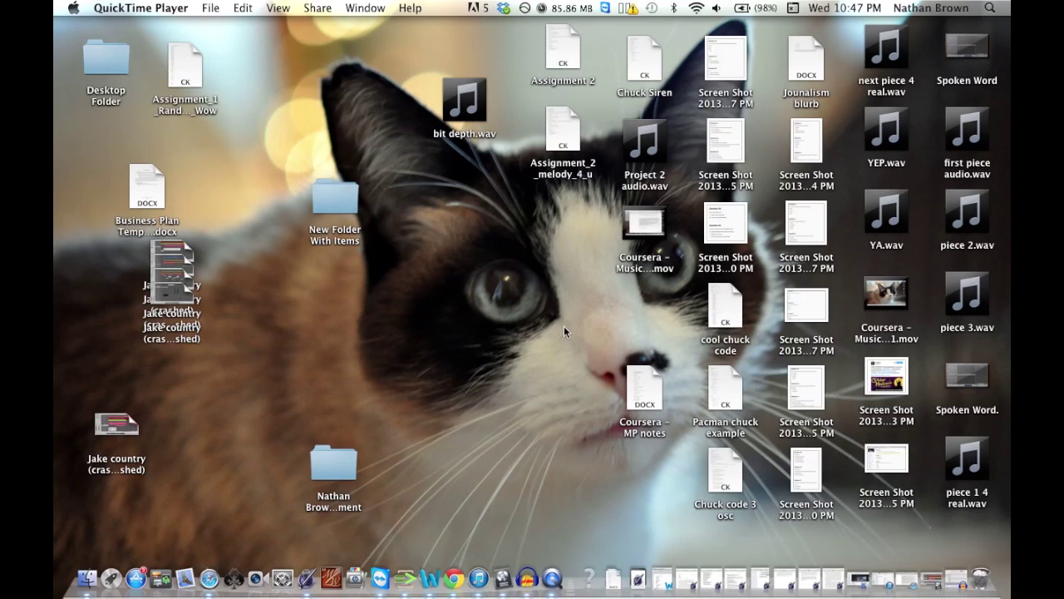
Step: Bring up the Angel Eyes arrangement and set the playhead to bar 8
{"action": "left_click", "coordinate": [504, 580]}
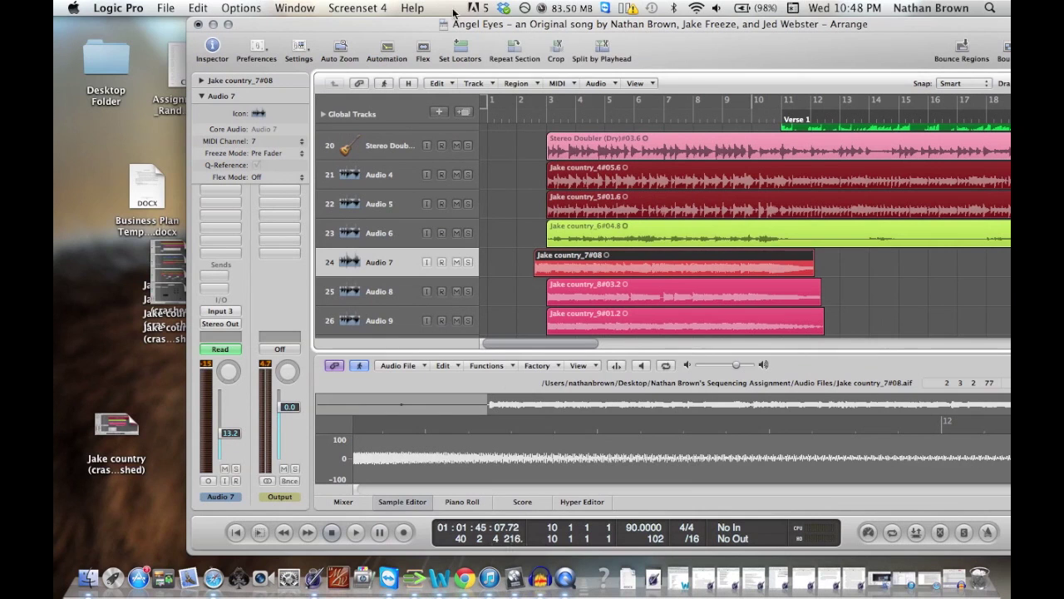
{"action": "left_click_drag", "start_coordinate": [416, 20], "coordinate": [281, 19]}
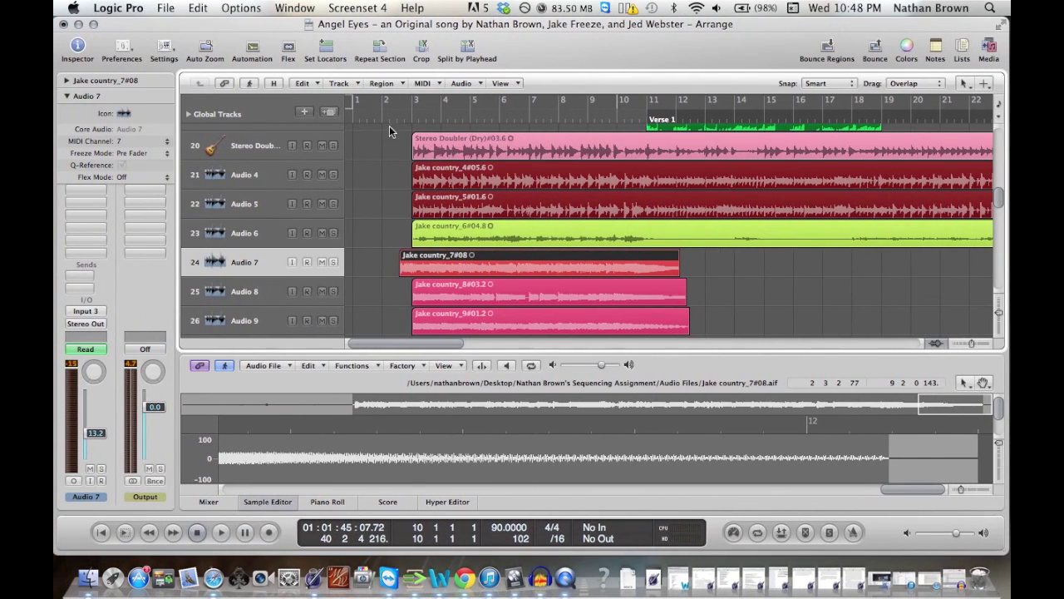
{"action": "left_click_drag", "start_coordinate": [397, 117], "coordinate": [553, 117]}
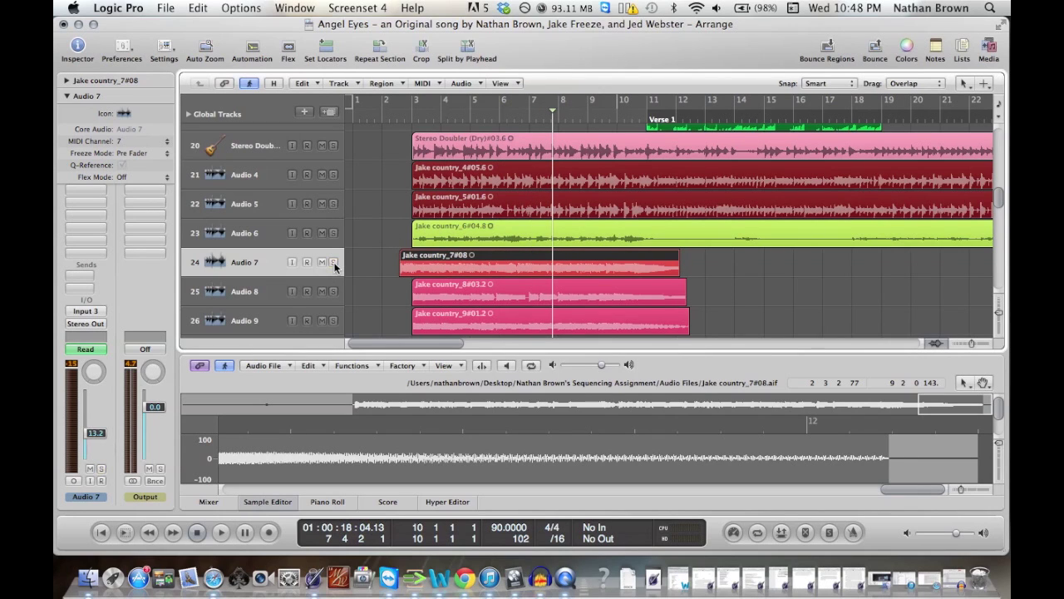
{"action": "left_click_drag", "start_coordinate": [555, 123], "coordinate": [560, 117]}
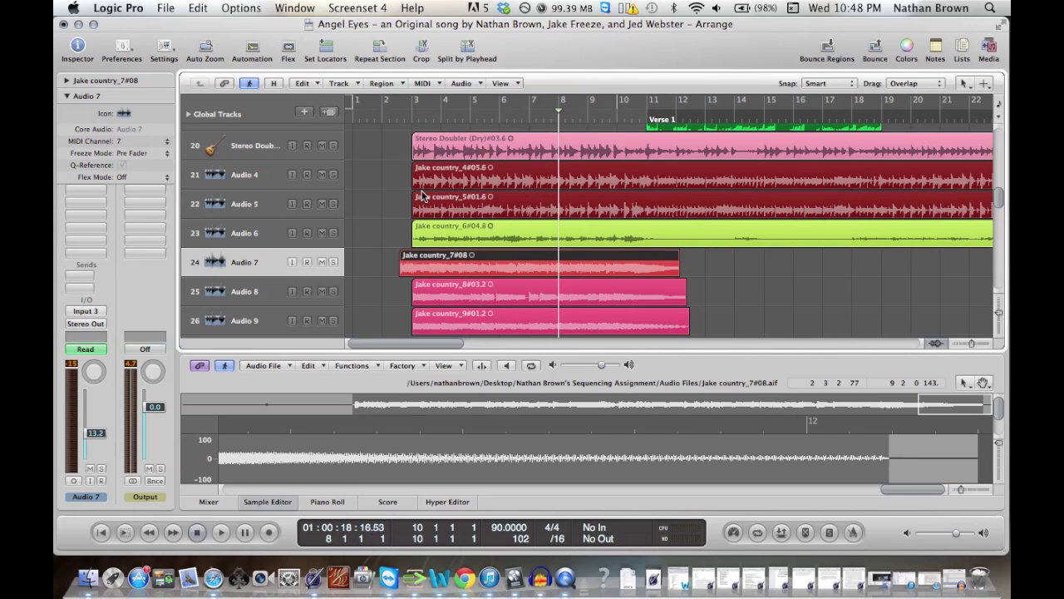
Step: Play from bar 8, then from bar 9, stopping near Verse 1
{"action": "key", "text": "space"}
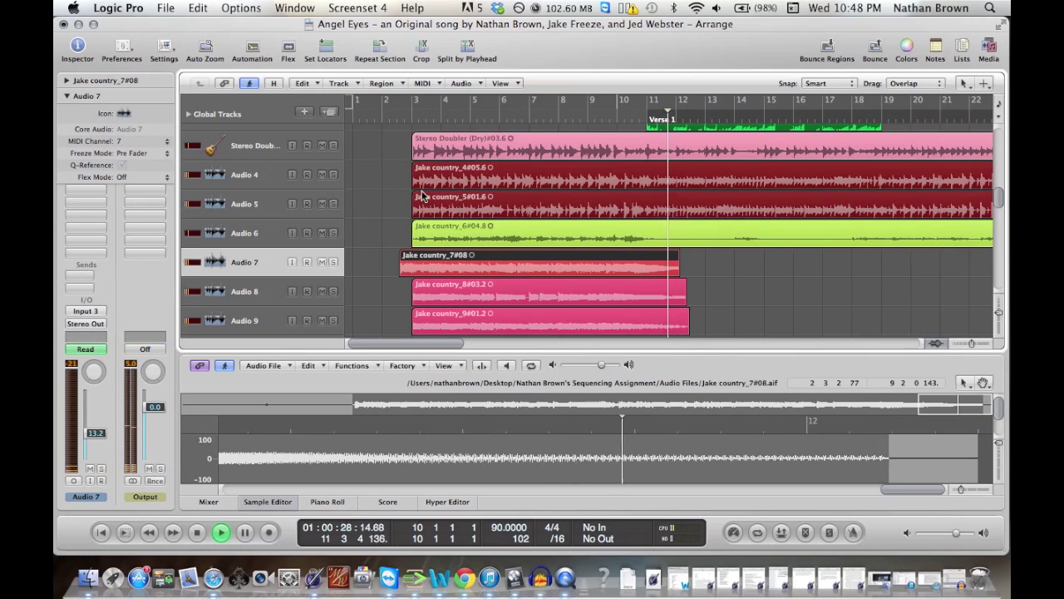
{"action": "key", "text": "space"}
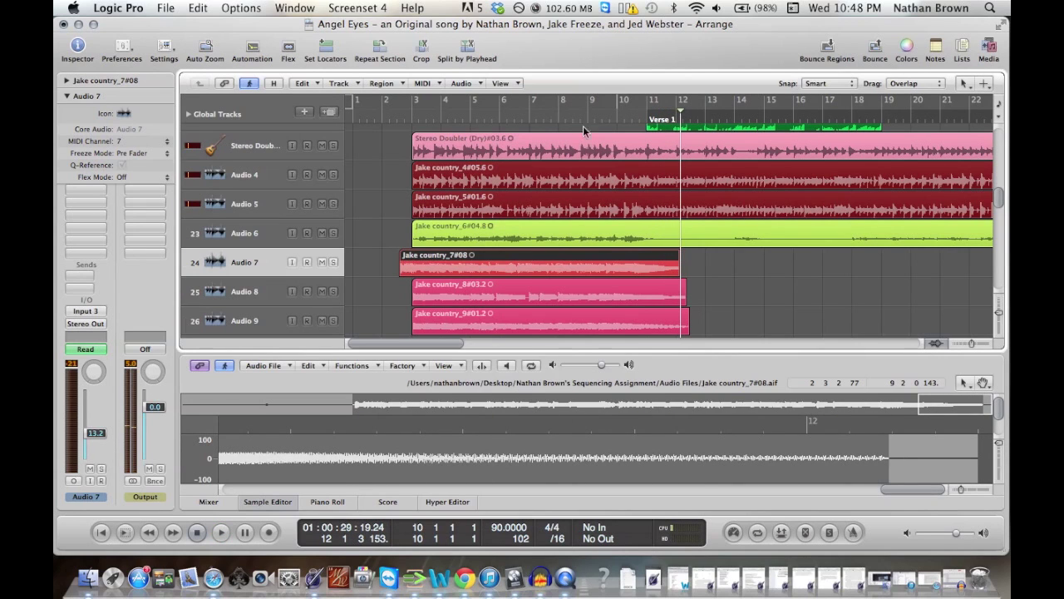
{"action": "left_click", "coordinate": [587, 121]}
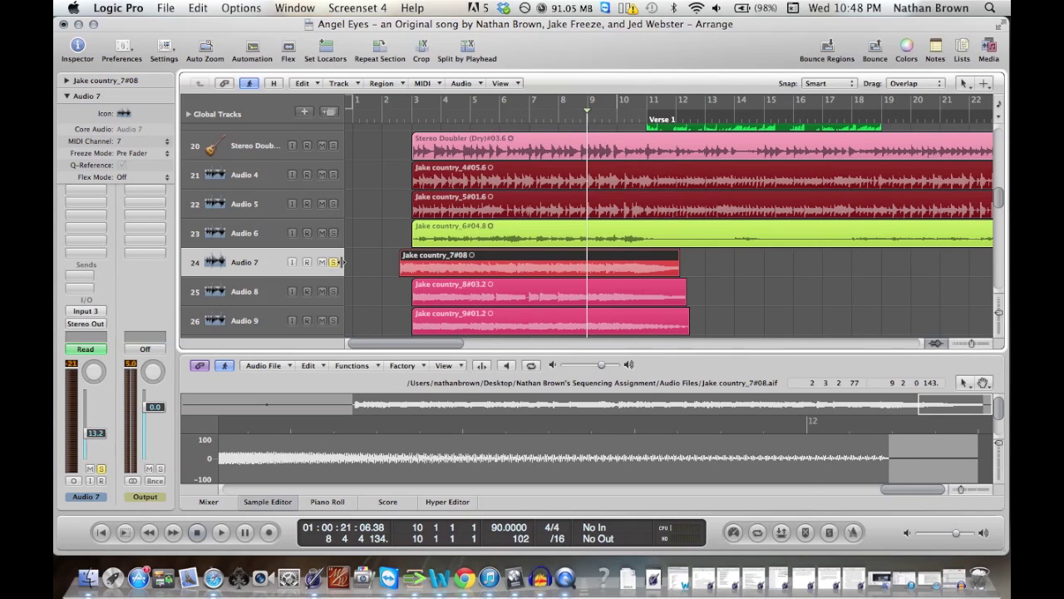
{"action": "key", "text": "space"}
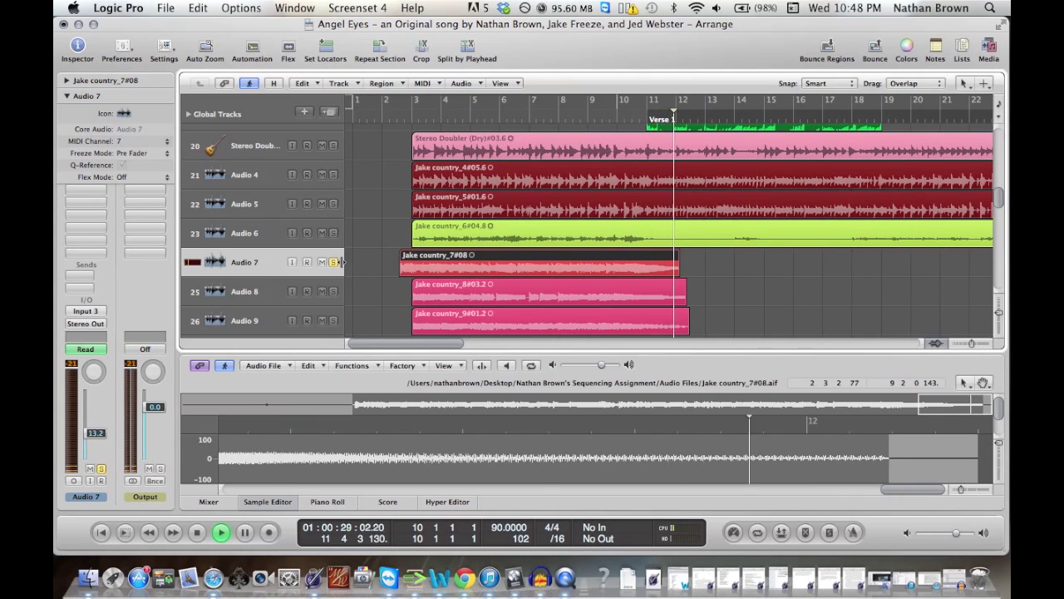
{"action": "key", "text": "space"}
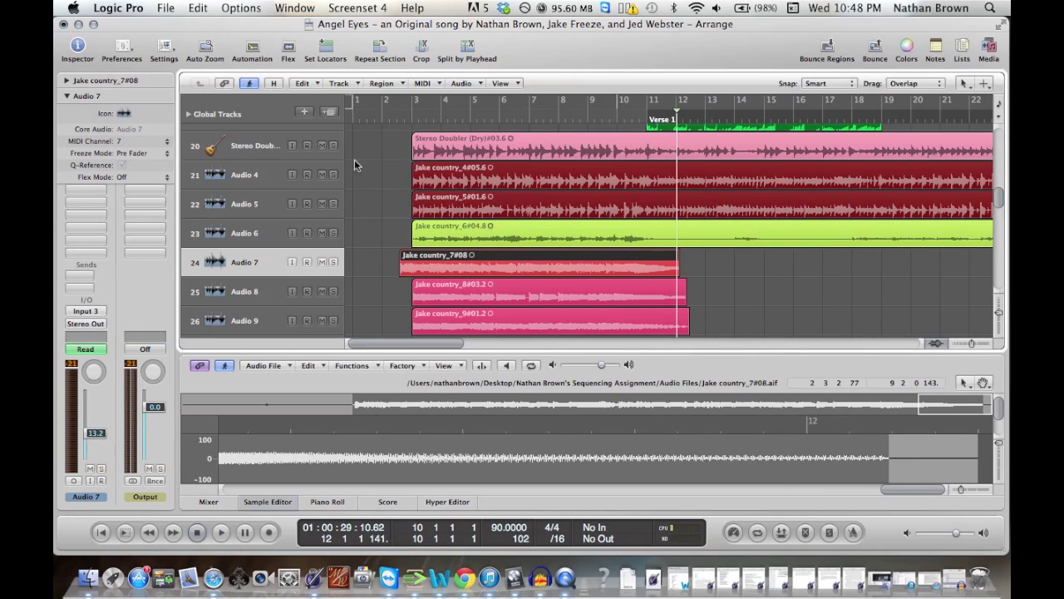
Step: Turn on the automation view and scroll to tracks 23–26 starting at bar 1
{"action": "left_click", "coordinate": [253, 51]}
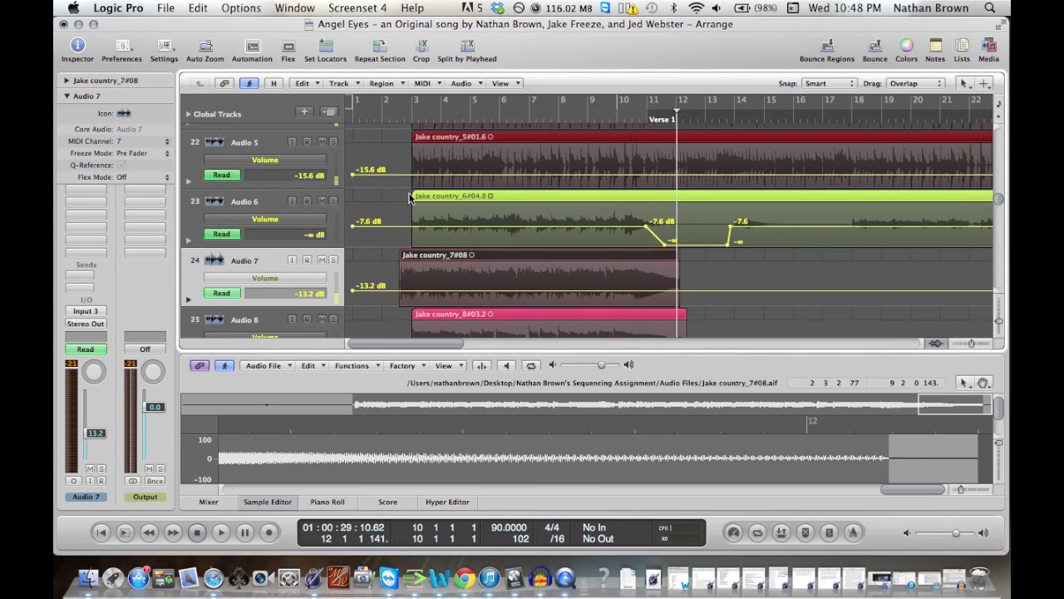
{"action": "scroll", "coordinate": [424, 208], "scroll_direction": "right", "scroll_amount": 2}
{"action": "scroll", "coordinate": [424, 208], "scroll_direction": "down", "scroll_amount": 1}
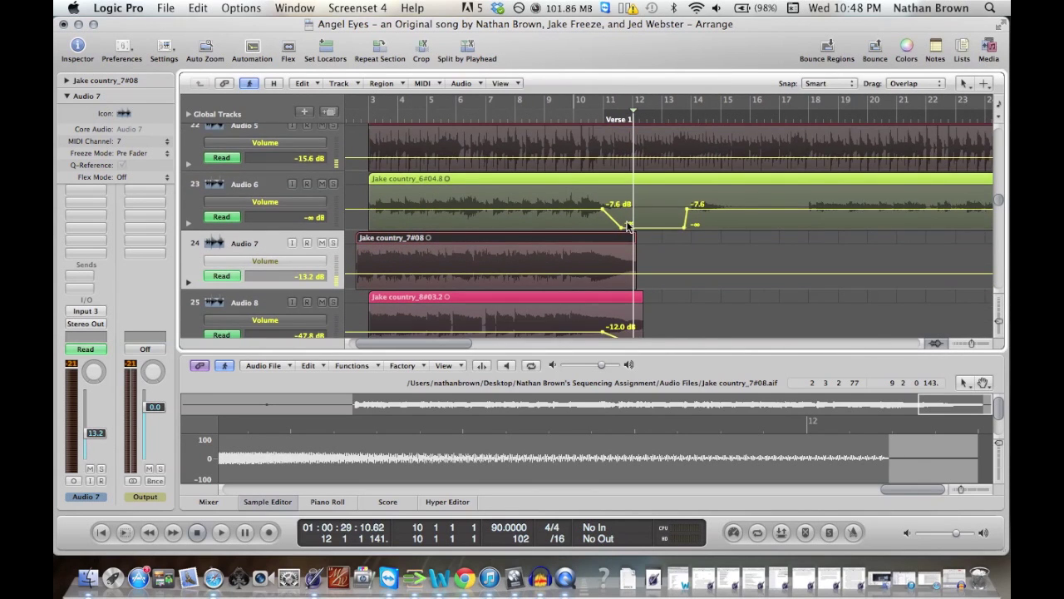
{"action": "scroll", "coordinate": [628, 226], "scroll_direction": "down", "scroll_amount": 3}
{"action": "scroll", "coordinate": [562, 207], "scroll_direction": "left", "scroll_amount": 2}
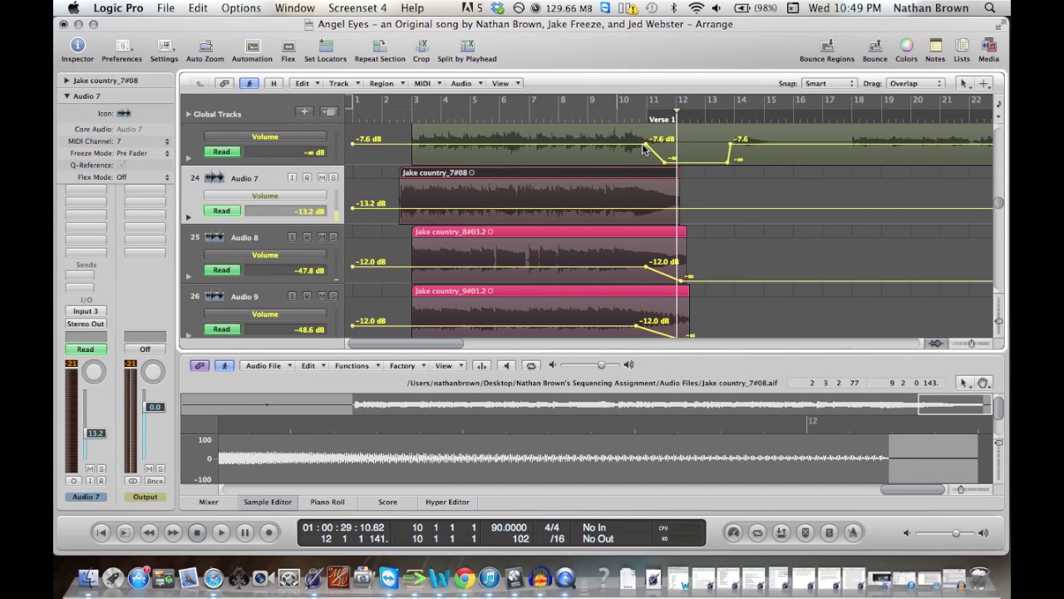
Step: Add Audio 7 volume points at bars 10, 11, 12 and just after bar 12
{"action": "left_click", "coordinate": [626, 122]}
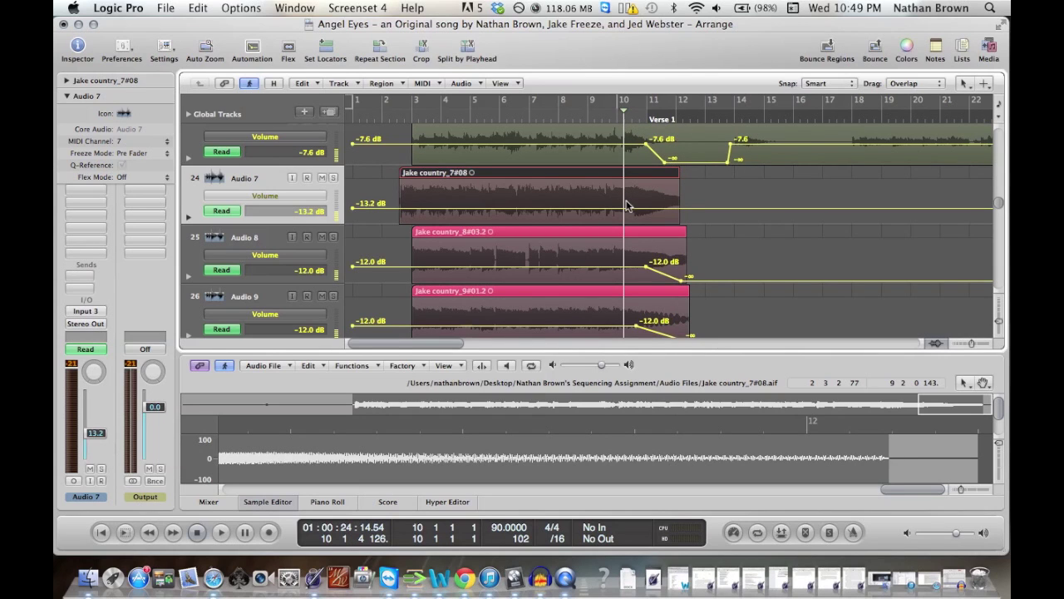
{"action": "left_click", "coordinate": [628, 213]}
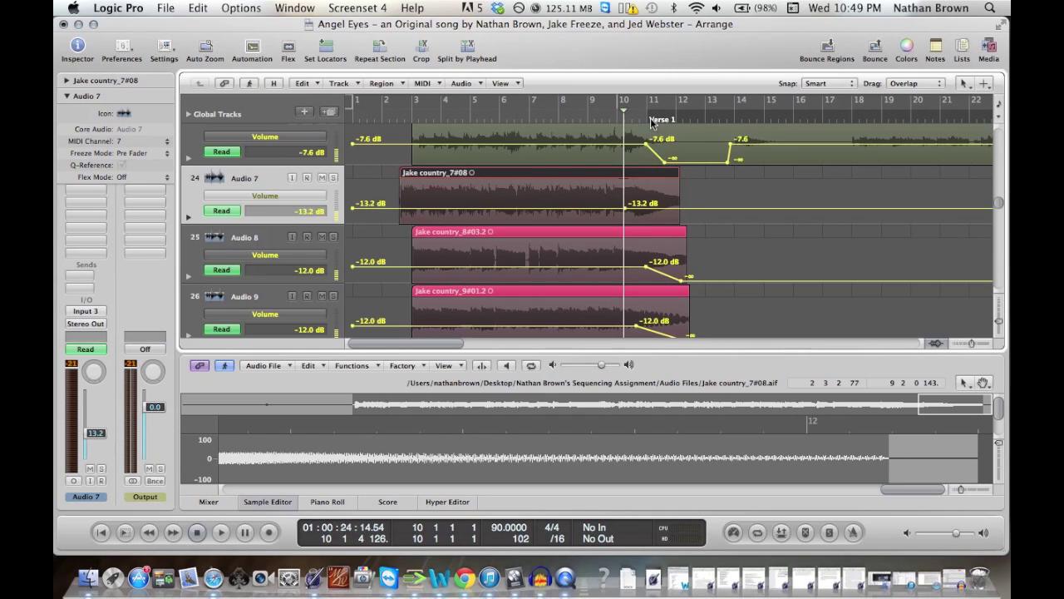
{"action": "left_click", "coordinate": [650, 122]}
{"action": "left_click", "coordinate": [650, 214]}
{"action": "left_click", "coordinate": [678, 121]}
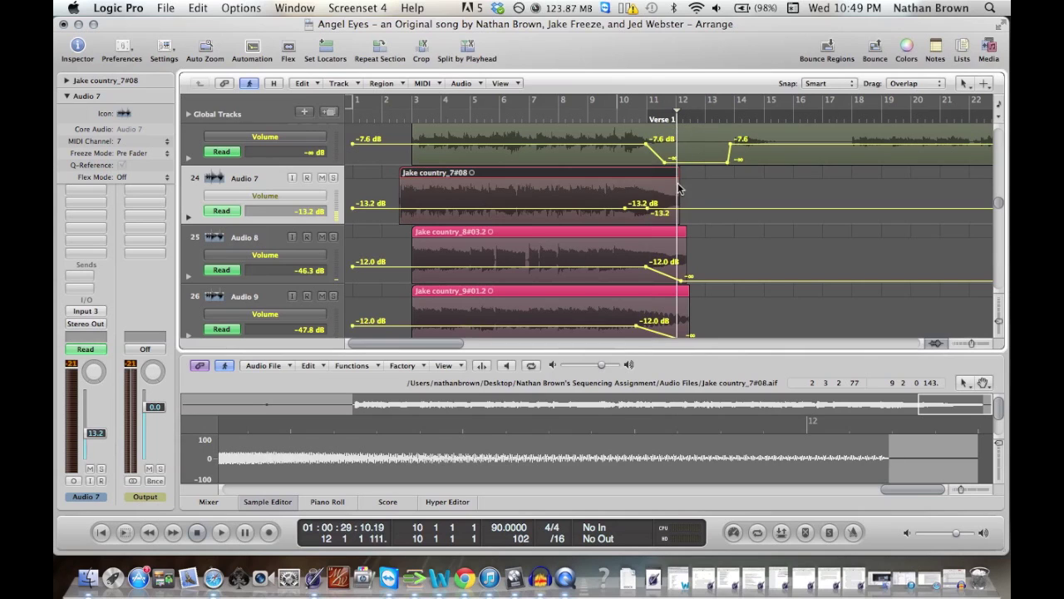
{"action": "left_click", "coordinate": [678, 213]}
{"action": "left_click", "coordinate": [699, 212]}
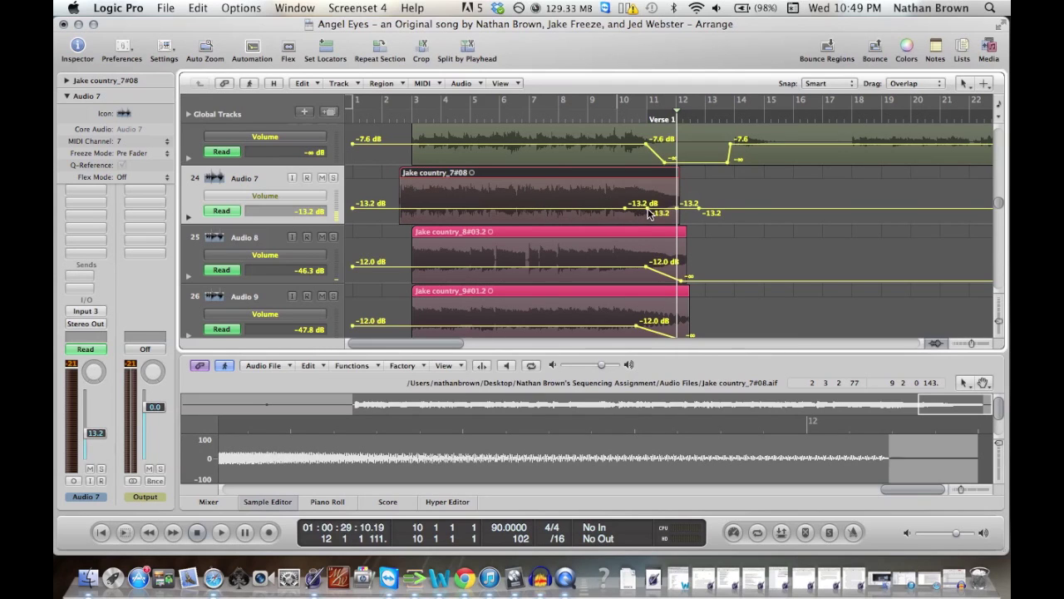
Step: Pull Audio 7's middle volume point down to -26.9 dB
{"action": "left_click_drag", "start_coordinate": [647, 209], "coordinate": [665, 234]}
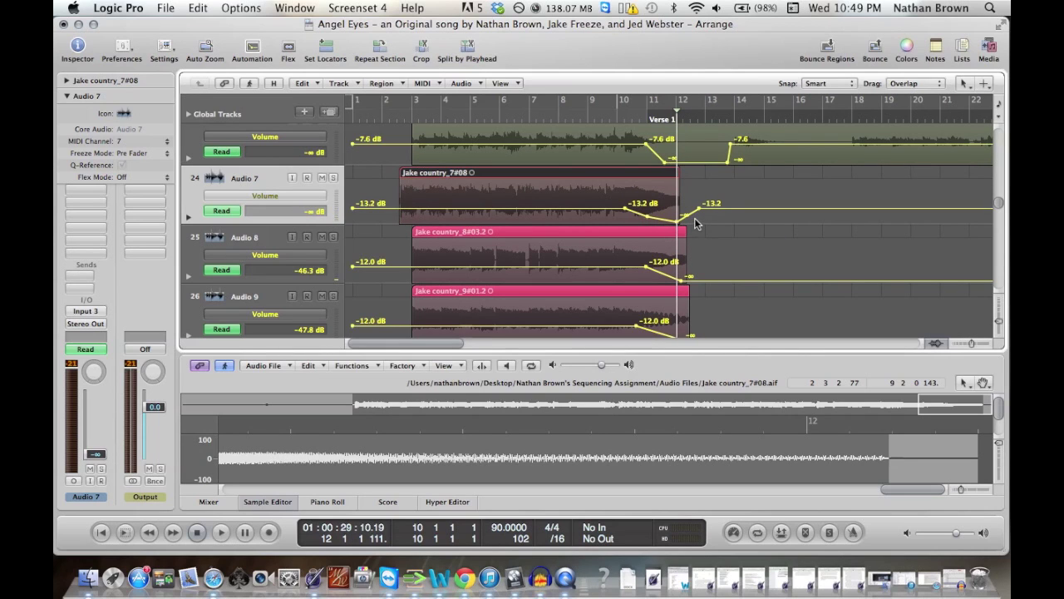
{"action": "scroll", "coordinate": [700, 214], "scroll_direction": "right", "scroll_amount": 15}
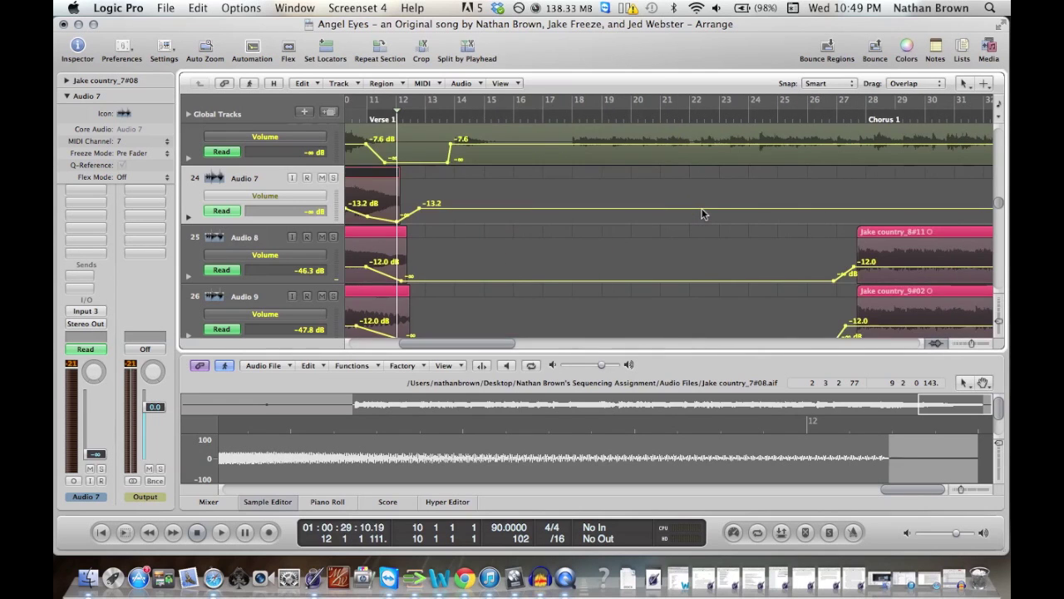
{"action": "scroll", "coordinate": [700, 215], "scroll_direction": "left", "scroll_amount": 10}
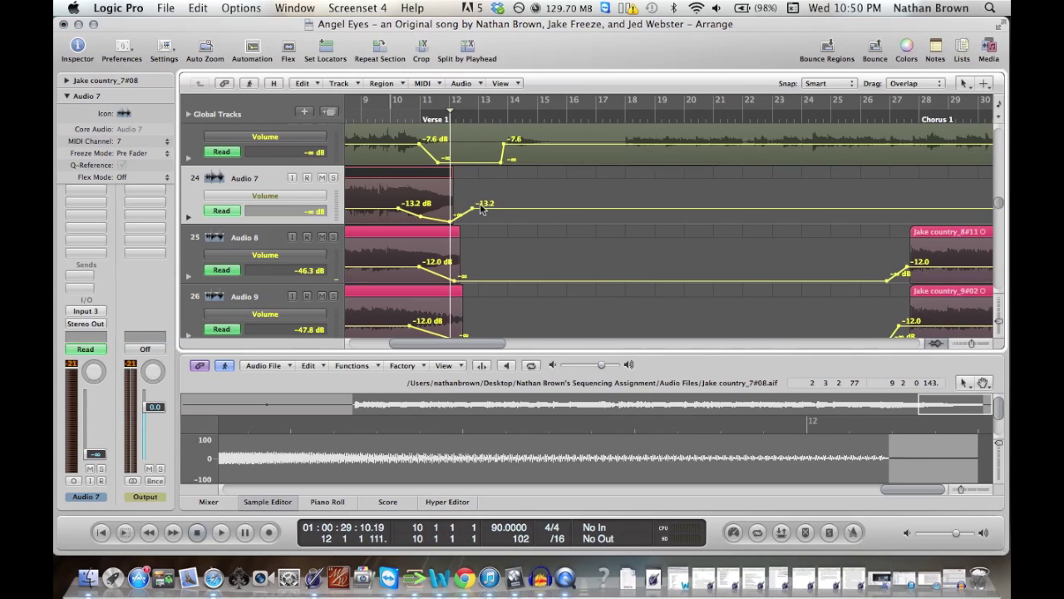
{"action": "scroll", "coordinate": [513, 218], "scroll_direction": "left", "scroll_amount": 4}
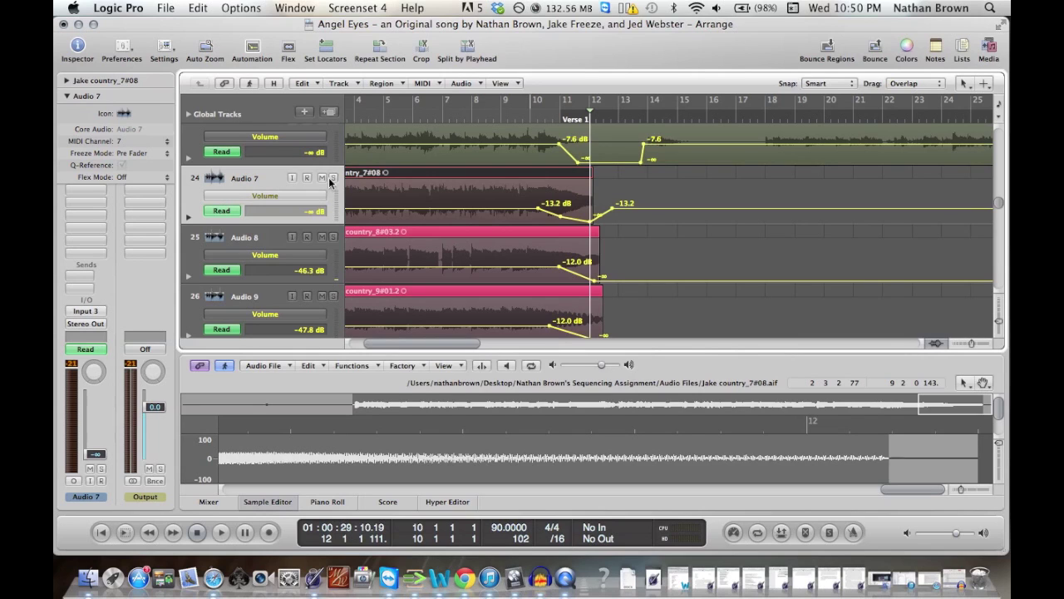
Step: Solo Audio 7 and play its new volume dip from bar 8 twice
{"action": "left_click", "coordinate": [332, 179]}
{"action": "left_click", "coordinate": [442, 122]}
{"action": "left_click", "coordinate": [475, 122]}
{"action": "key", "text": "space"}
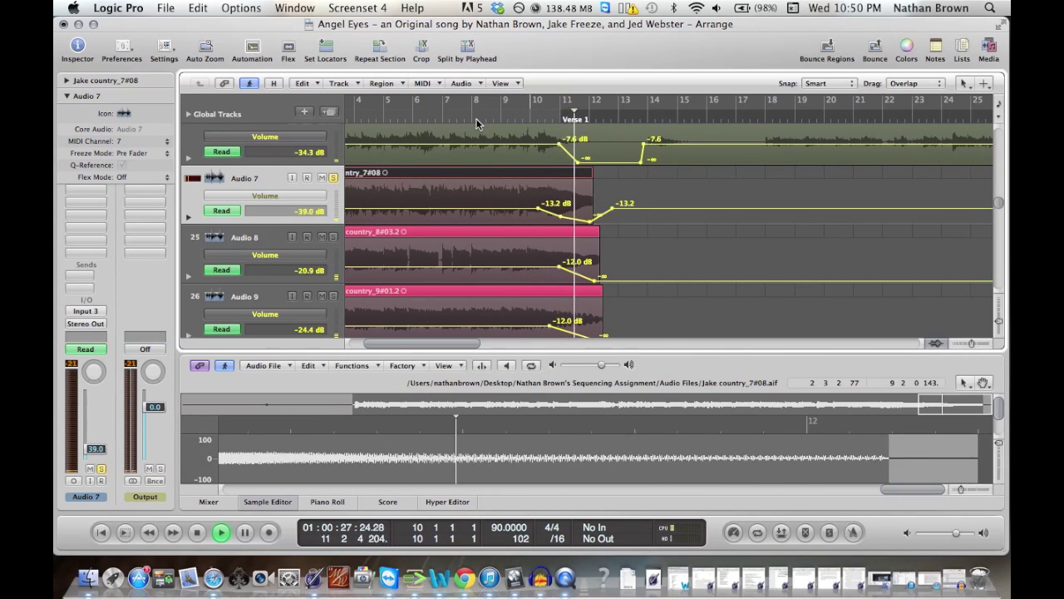
{"action": "key", "text": "space"}
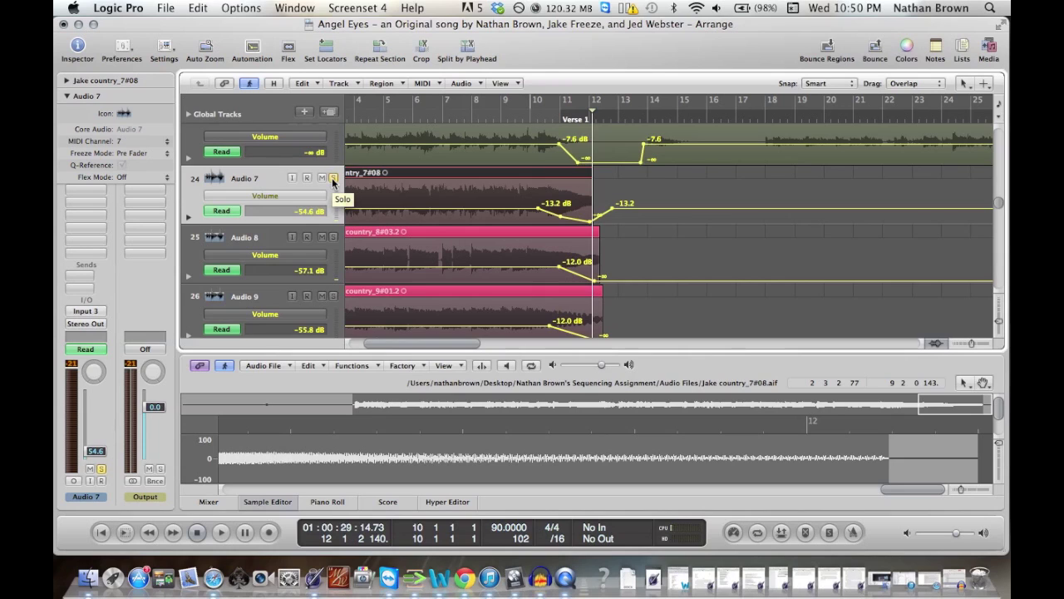
{"action": "left_click", "coordinate": [470, 117]}
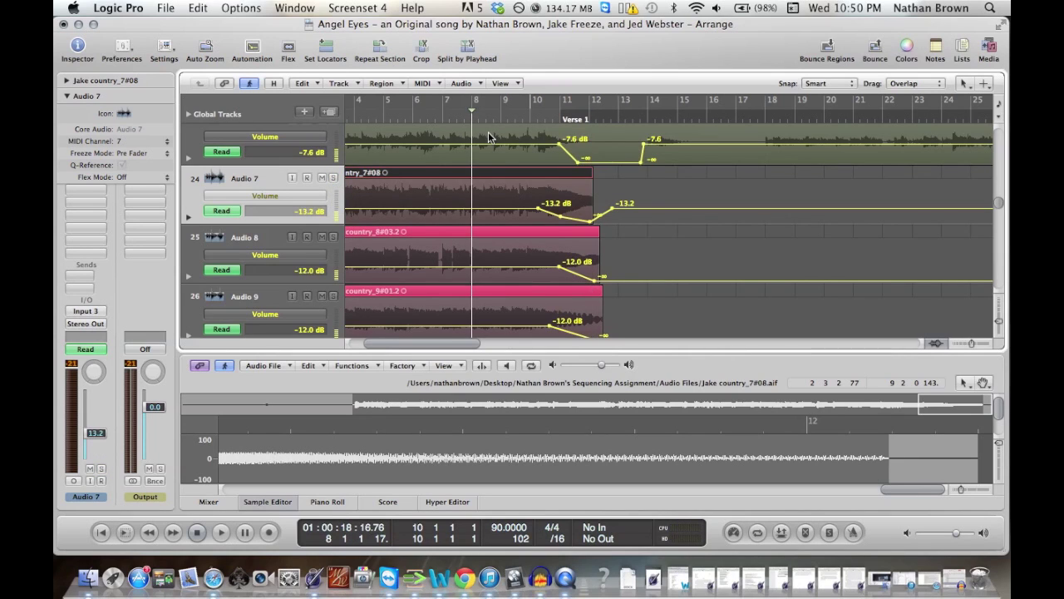
{"action": "key", "text": "space"}
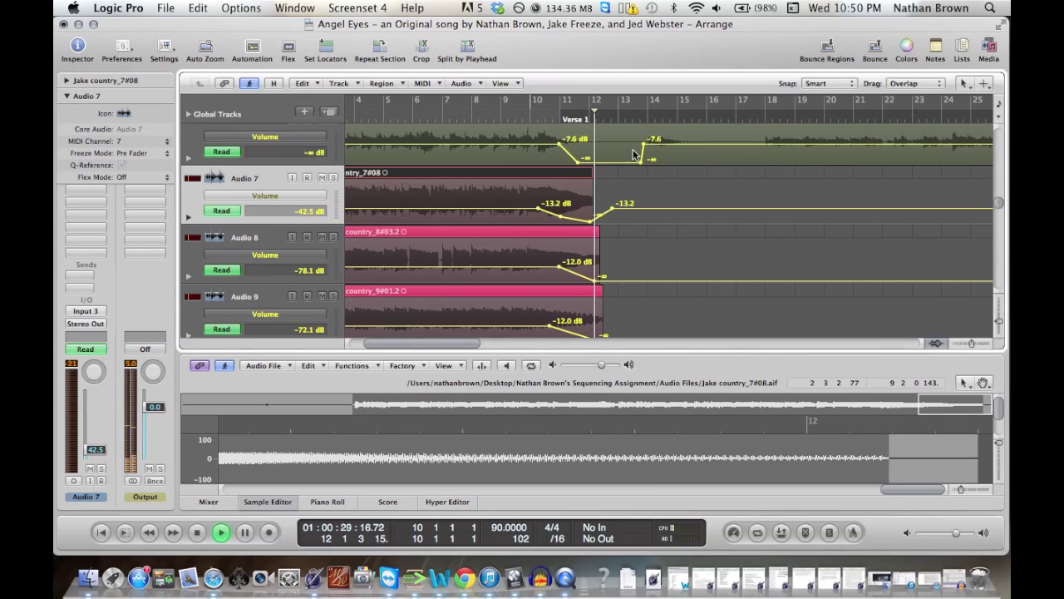
{"action": "key", "text": "space"}
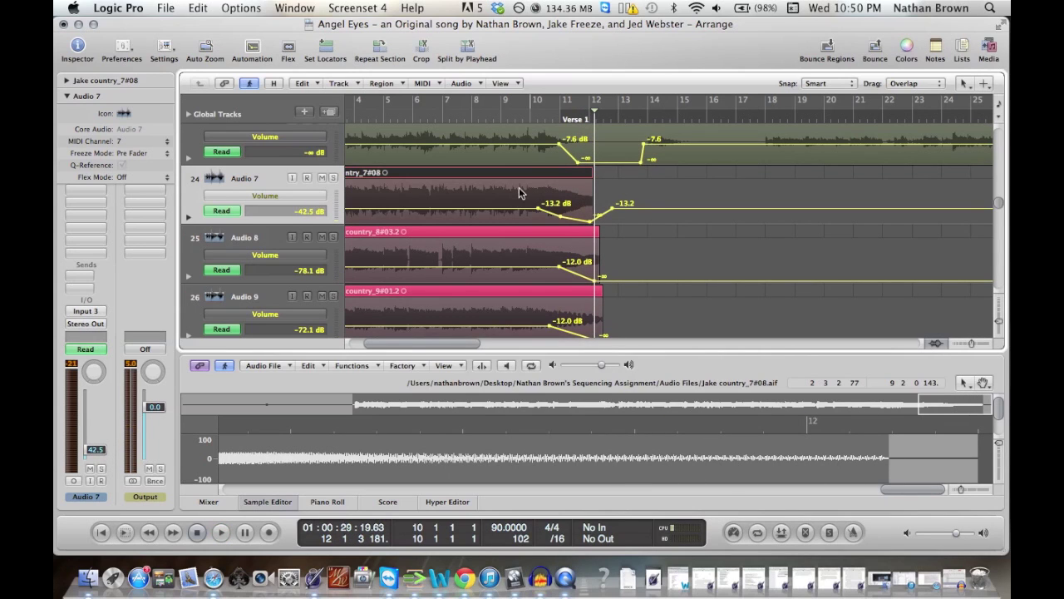
Step: Scroll to Chorus 1 and play briefly from about bar 34
{"action": "scroll", "coordinate": [571, 214], "scroll_direction": "right", "scroll_amount": 2}
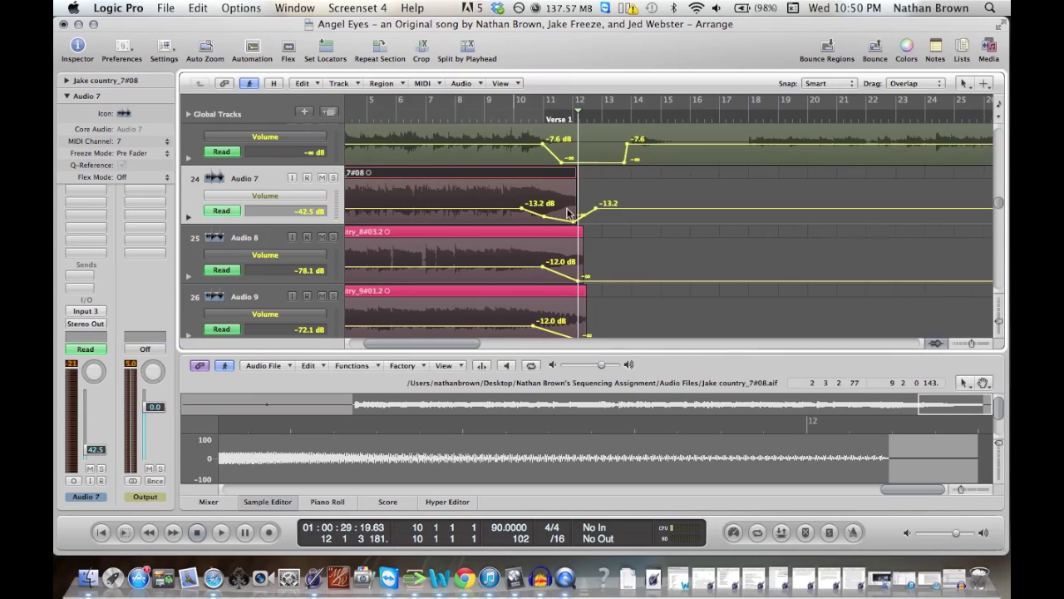
{"action": "scroll", "coordinate": [571, 214], "scroll_direction": "right", "scroll_amount": 15}
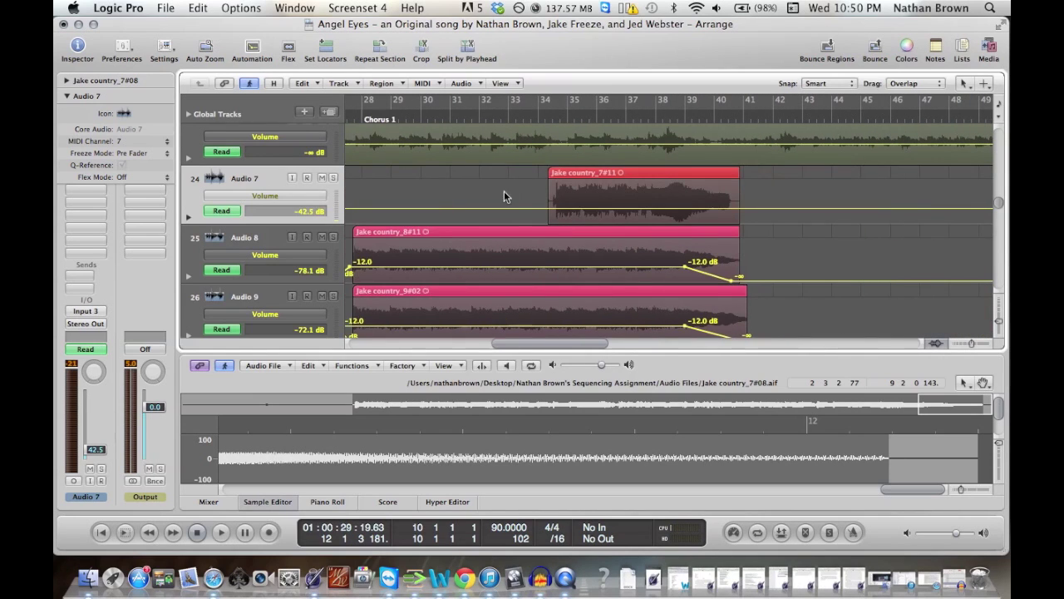
{"action": "scroll", "coordinate": [528, 193], "scroll_direction": "right", "scroll_amount": 3}
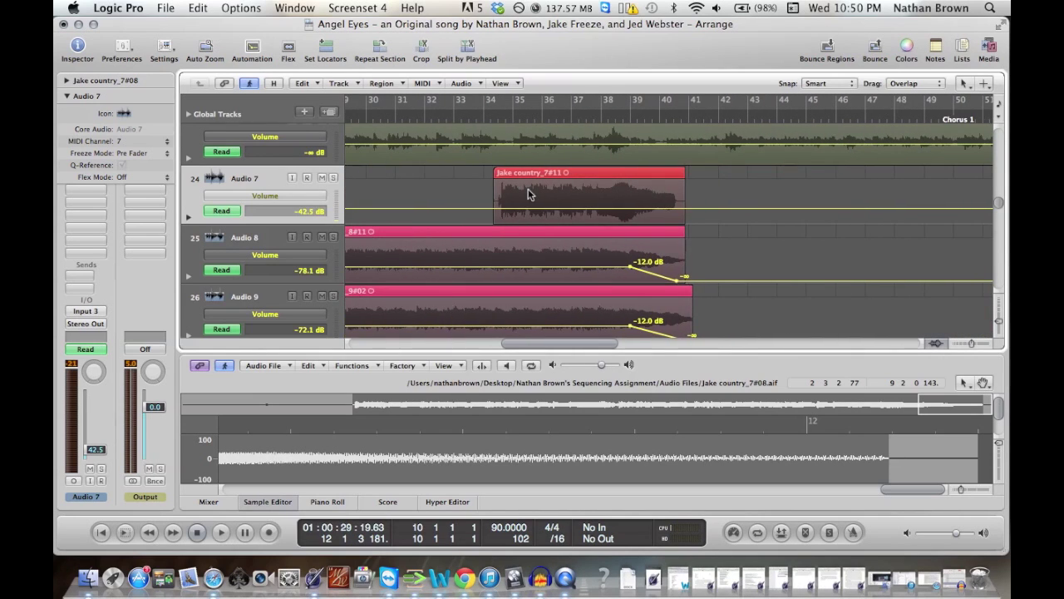
{"action": "left_click", "coordinate": [509, 123]}
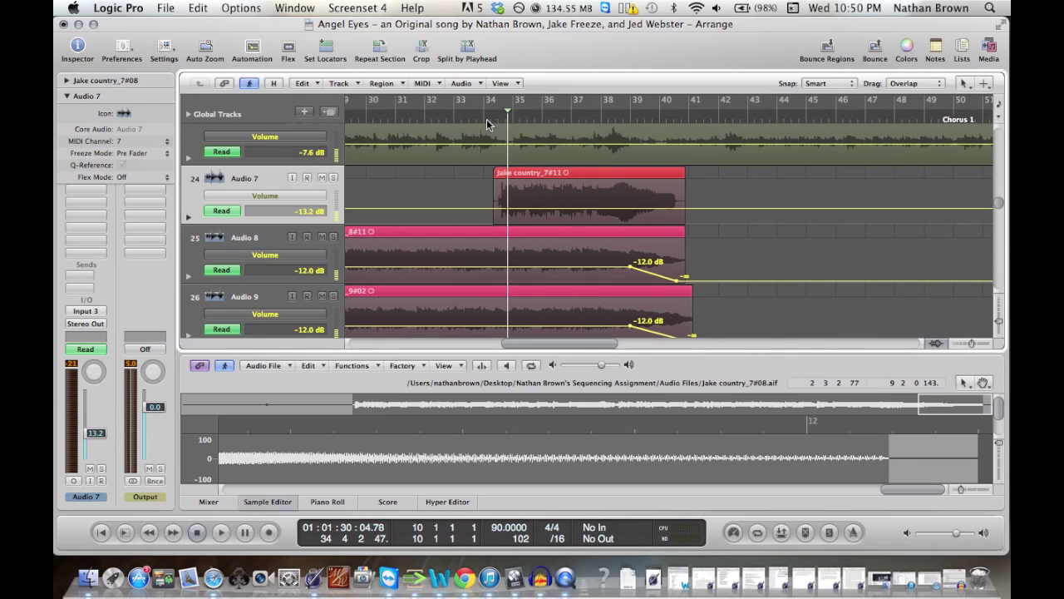
{"action": "double_click", "coordinate": [486, 123]}
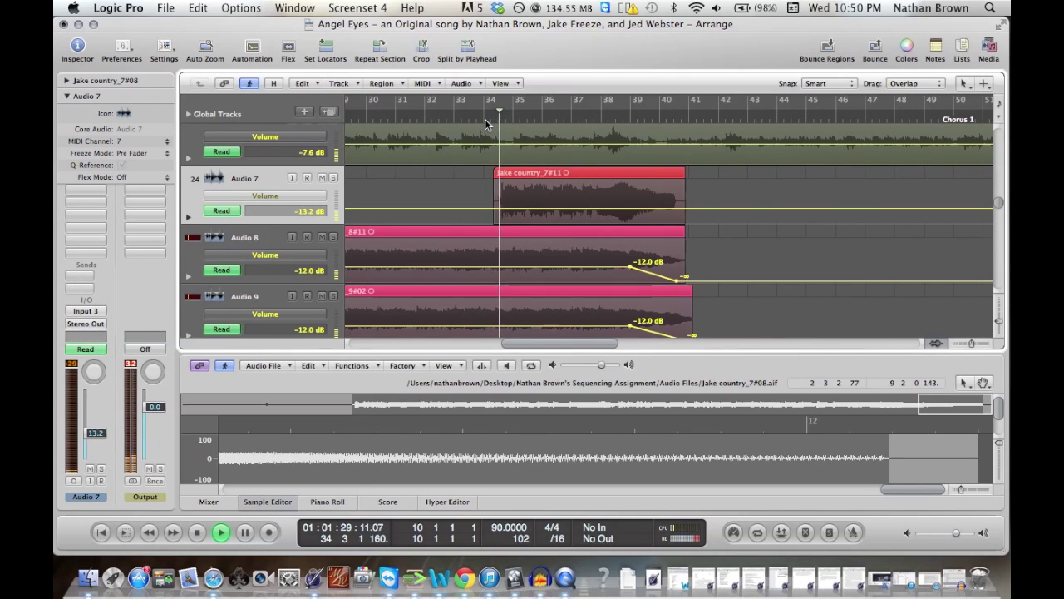
{"action": "key", "text": "space"}
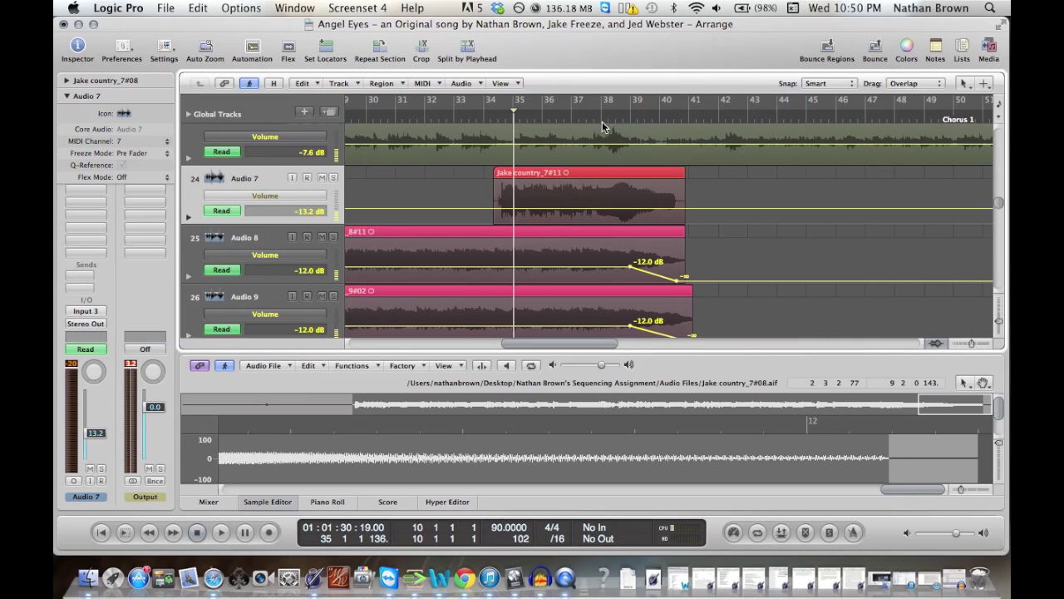
Step: Play from bar 38 to the region end, then again with Audio 7 soloed
{"action": "left_click_drag", "start_coordinate": [601, 117], "coordinate": [600, 113]}
{"action": "key", "text": "space"}
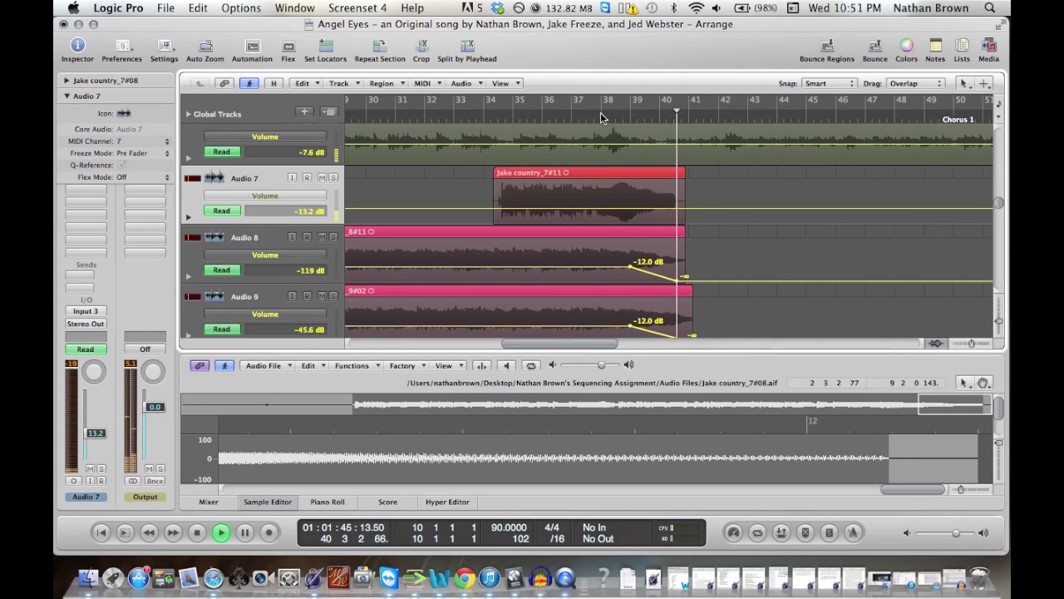
{"action": "left_click", "coordinate": [603, 117]}
{"action": "key", "text": "space"}
{"action": "left_click", "coordinate": [601, 114]}
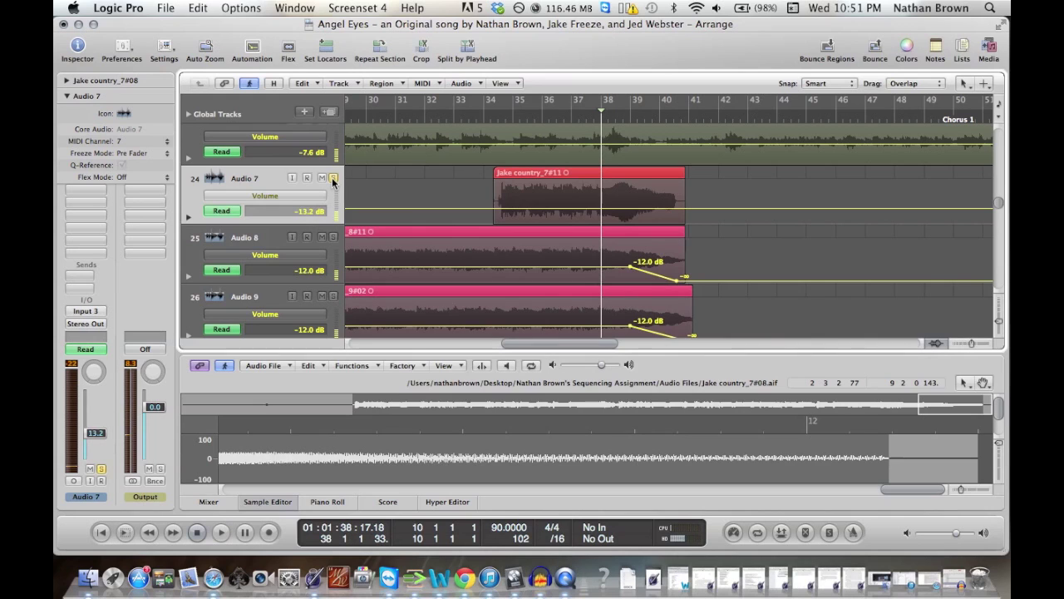
{"action": "key", "text": "space"}
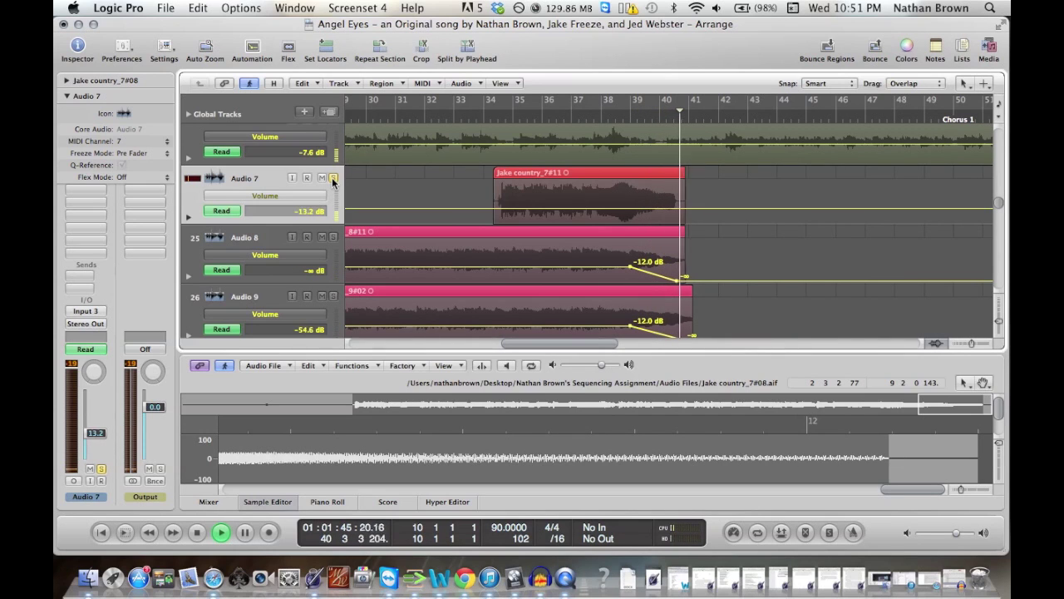
{"action": "key", "text": "space"}
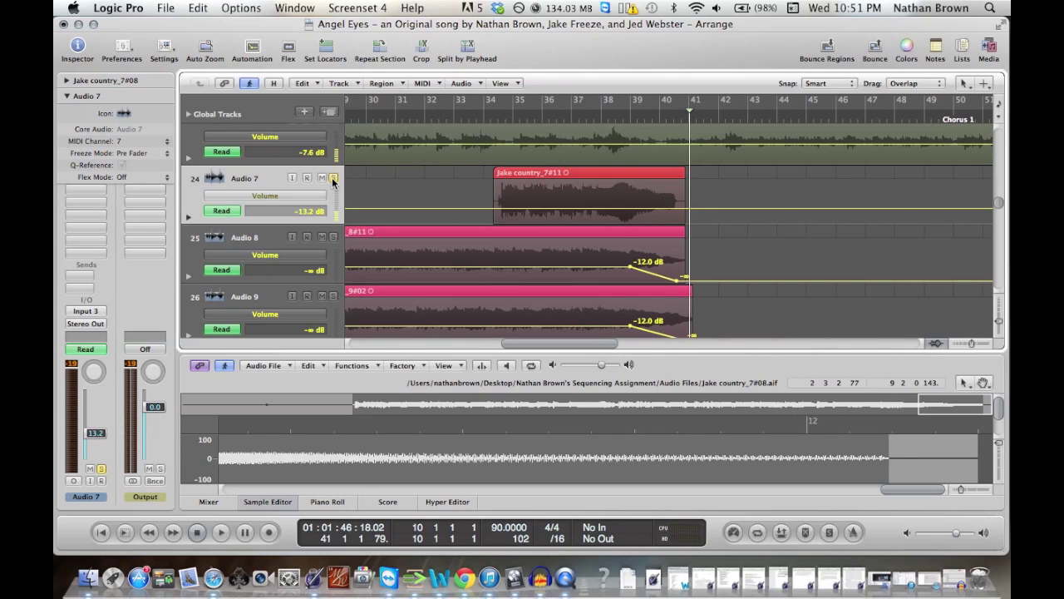
Step: Add Audio 7 volume points at bar 38 (-13.2 dB) and bar 40.3, dropping the second to -∞
{"action": "left_click", "coordinate": [610, 121]}
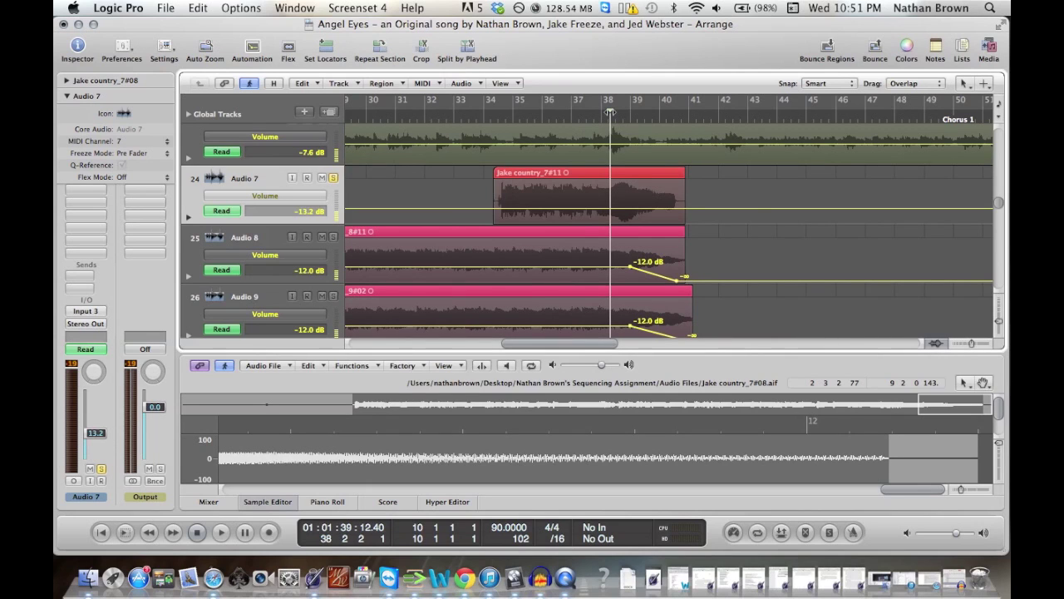
{"action": "left_click", "coordinate": [607, 121]}
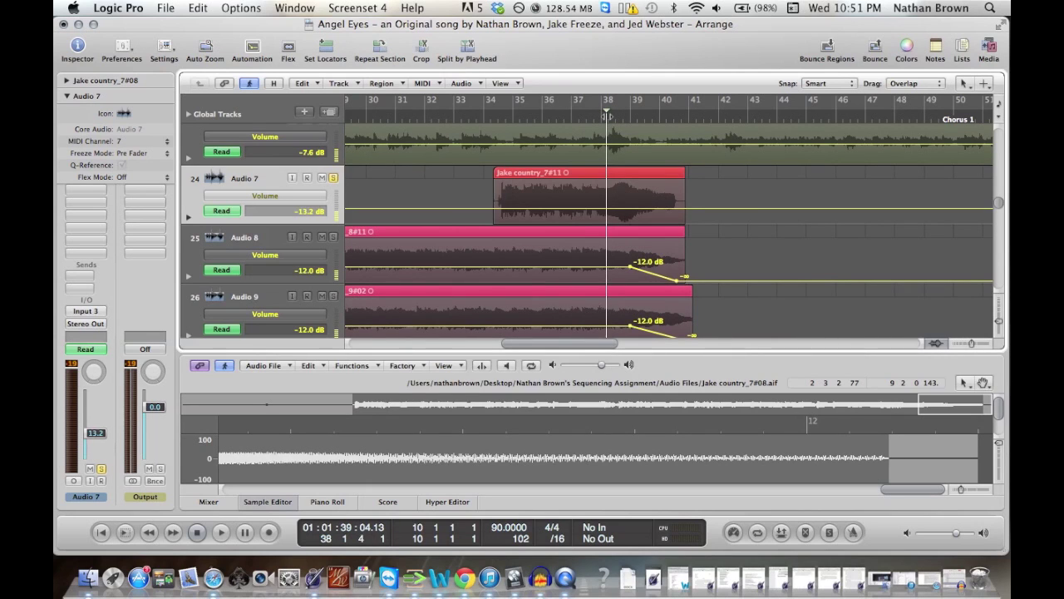
{"action": "left_click", "coordinate": [609, 208]}
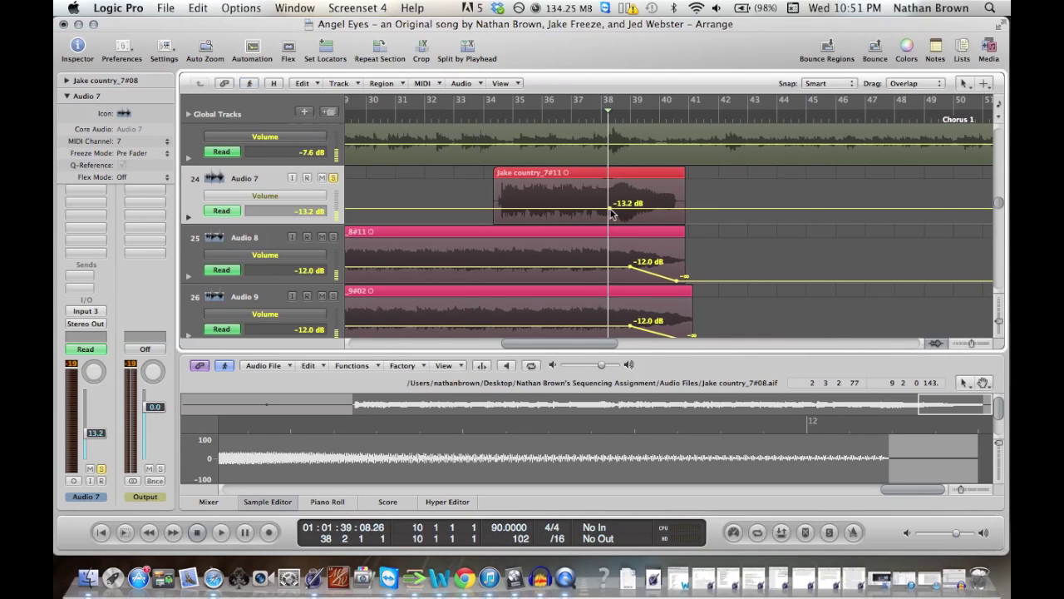
{"action": "left_click", "coordinate": [673, 122]}
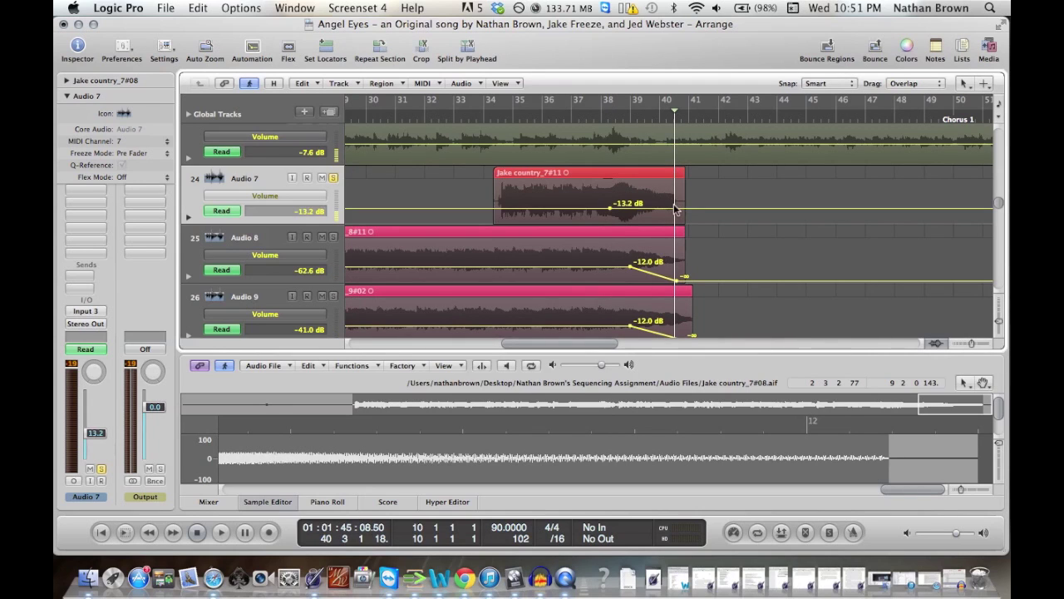
{"action": "left_click", "coordinate": [674, 208]}
{"action": "left_click_drag", "start_coordinate": [674, 208], "coordinate": [674, 231]}
{"action": "left_click", "coordinate": [601, 123]}
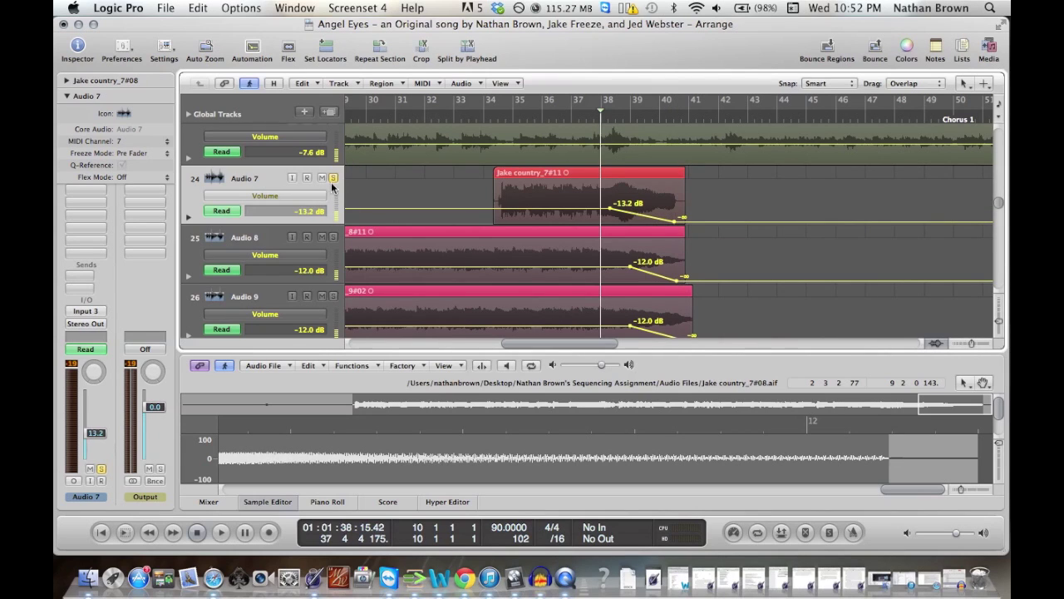
Step: Unsolo Audio 7, play the chorus fade-out from bar 36 in the full mix, and scroll back
{"action": "left_click", "coordinate": [332, 178]}
{"action": "left_click", "coordinate": [543, 119]}
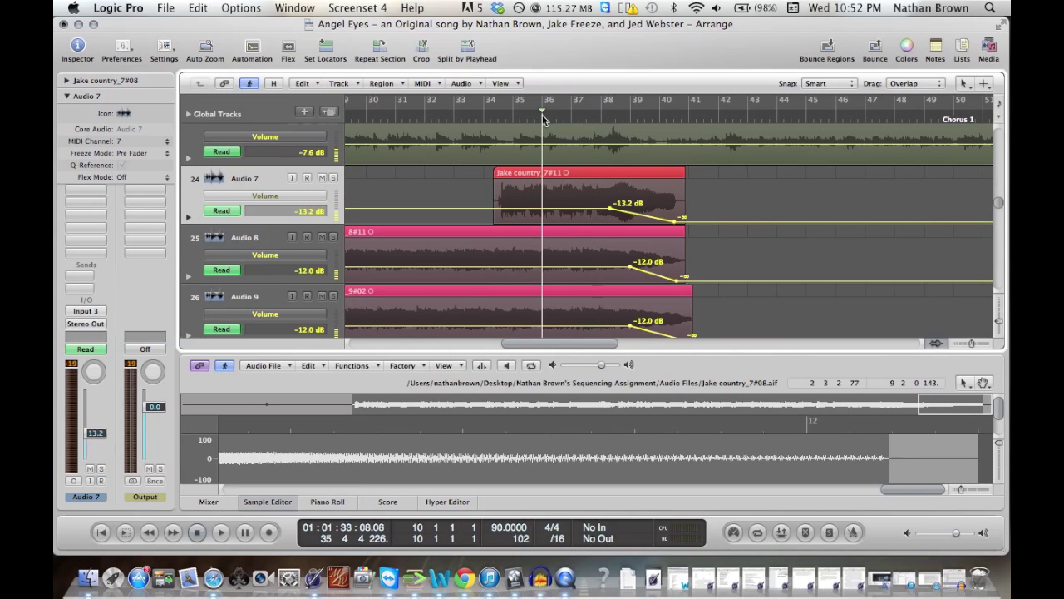
{"action": "key", "text": "space"}
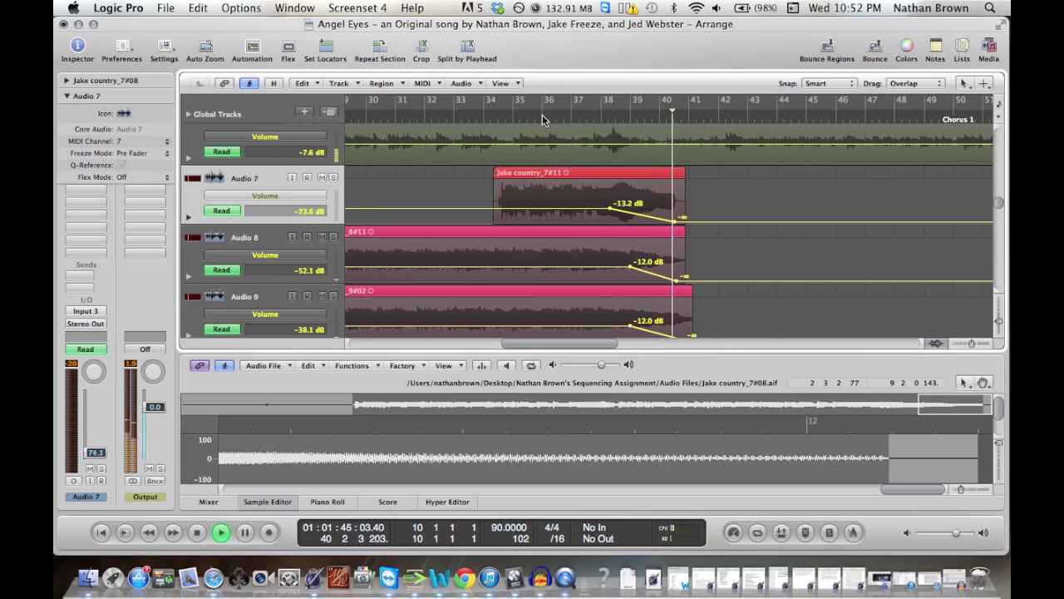
{"action": "key", "text": "space"}
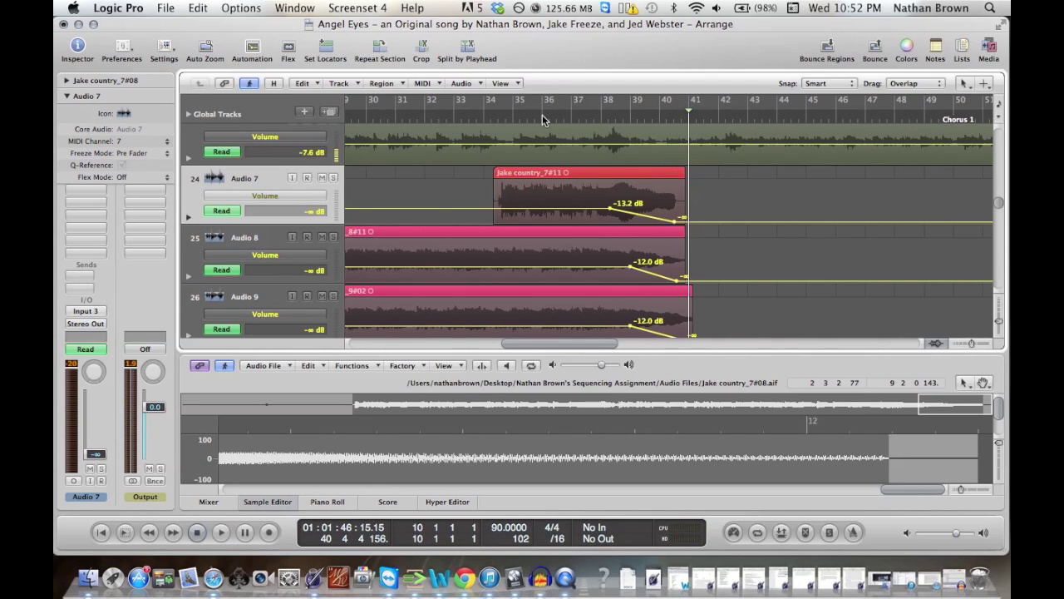
{"action": "scroll", "coordinate": [537, 118], "scroll_direction": "left", "scroll_amount": 15}
{"action": "scroll", "coordinate": [488, 187], "scroll_direction": "right", "scroll_amount": 2}
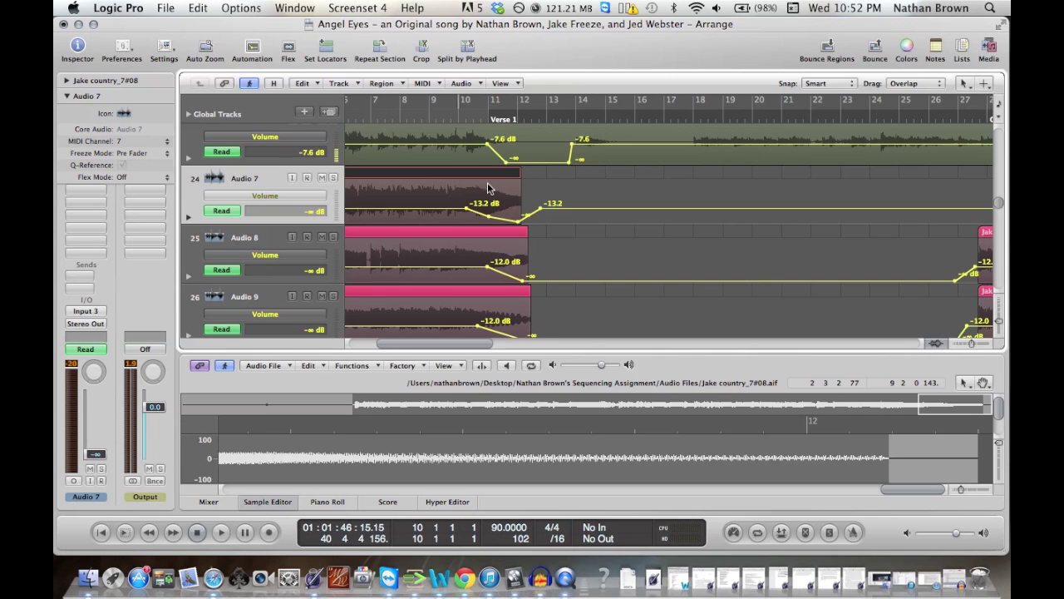
{"action": "left_click", "coordinate": [254, 50]}
{"action": "left_click", "coordinate": [254, 50]}
{"action": "left_click", "coordinate": [217, 211]}
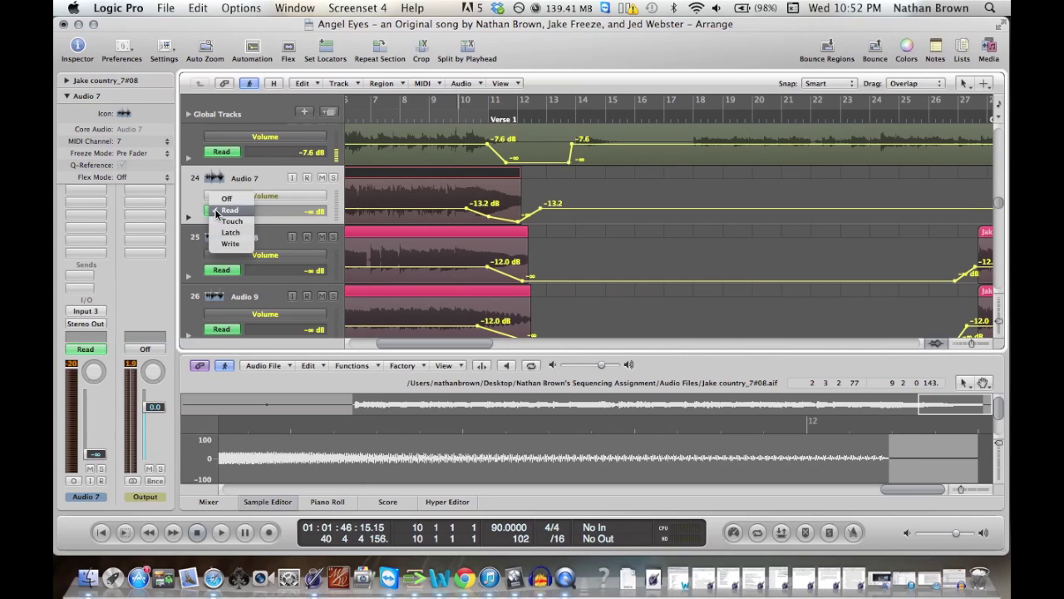
{"action": "left_click", "coordinate": [232, 215]}
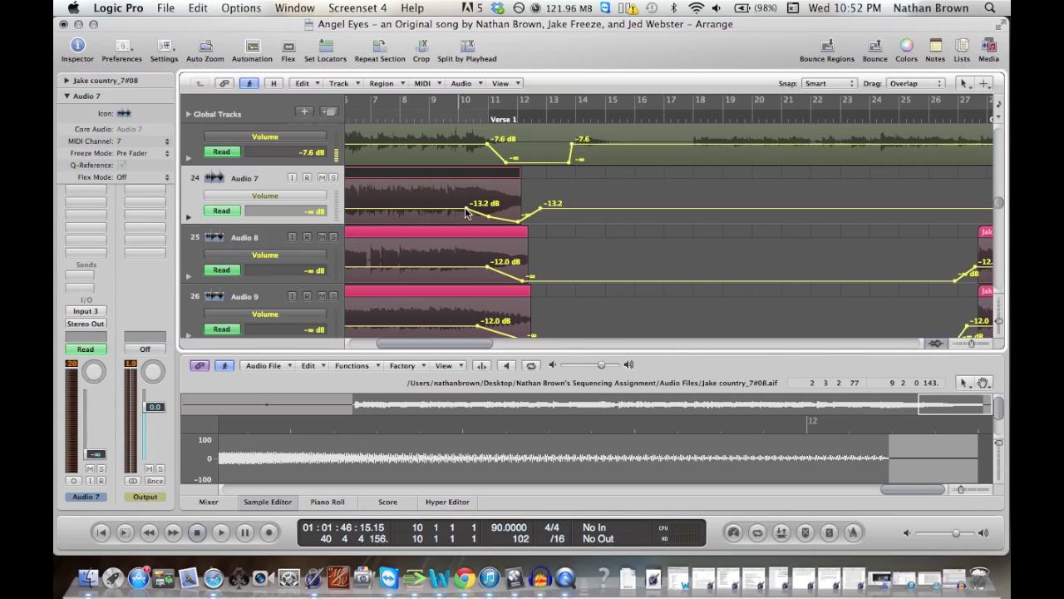